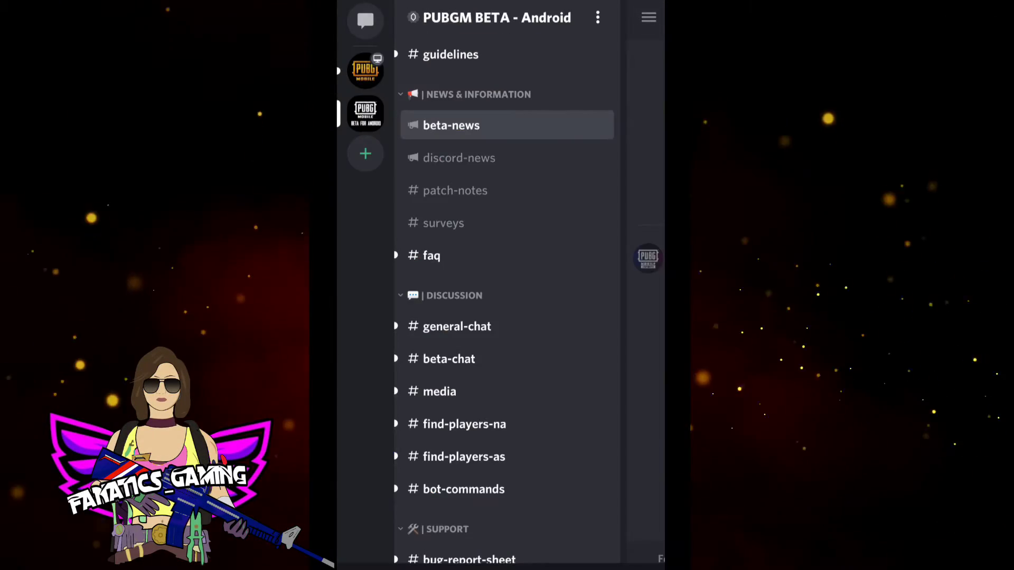
Open the #patch-notes channel and read the Patch Notes BETA 1.0 Version post.
{"action": "left_click", "coordinate": [455, 190]}
{"action": "scroll", "coordinate": [500, 317], "scroll_direction": "up", "scroll_amount": 5}
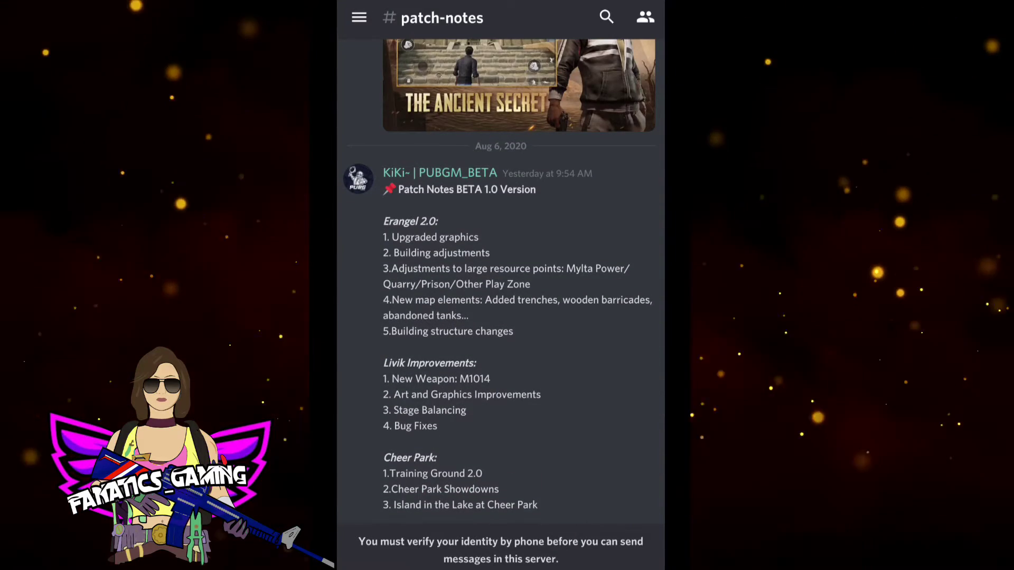
{"action": "scroll", "coordinate": [500, 317], "scroll_direction": "down", "scroll_amount": 2}
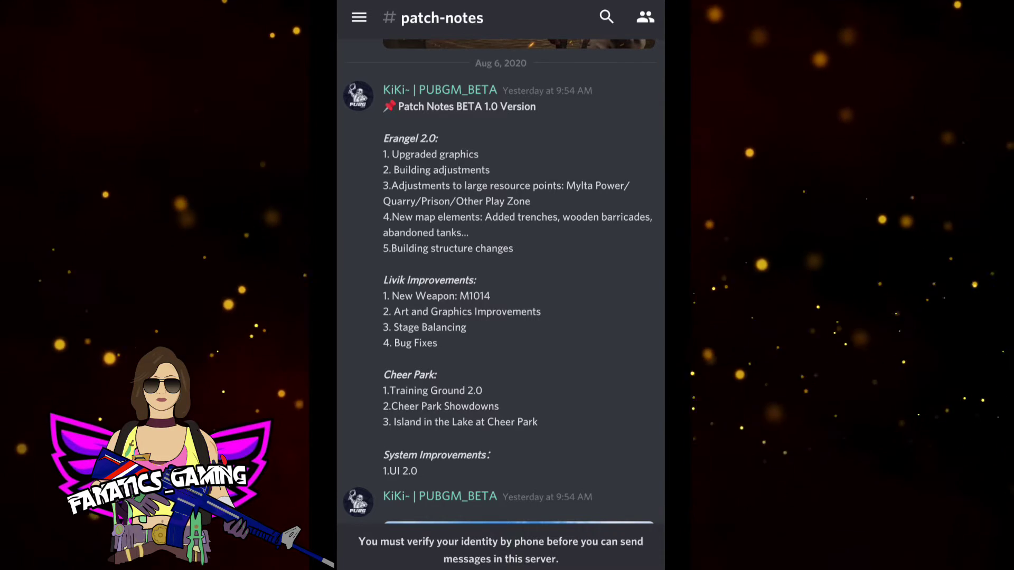
{"action": "scroll", "coordinate": [500, 286], "scroll_direction": "down", "scroll_amount": 1}
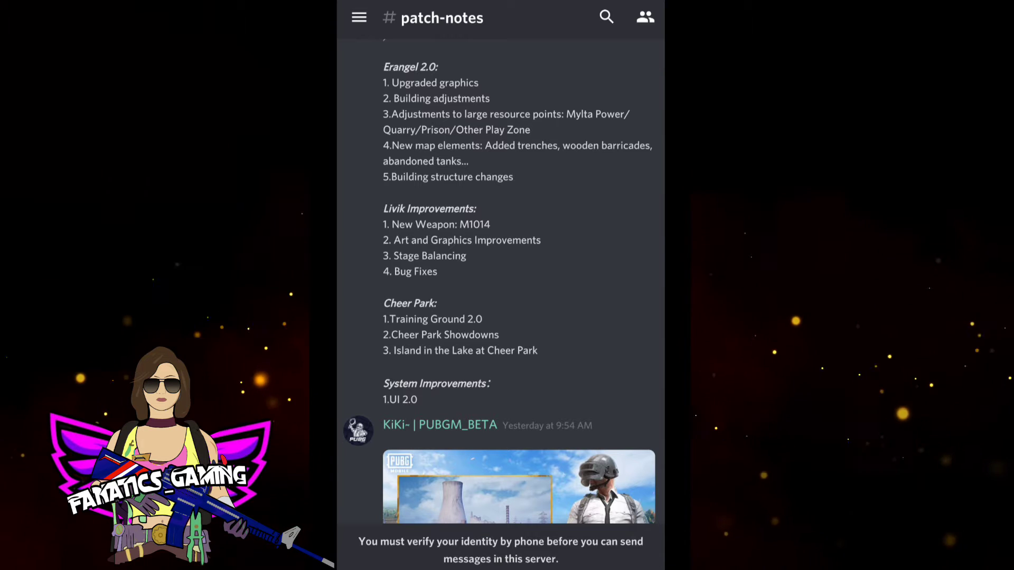
{"action": "scroll", "coordinate": [519, 286], "scroll_direction": "down", "scroll_amount": 1}
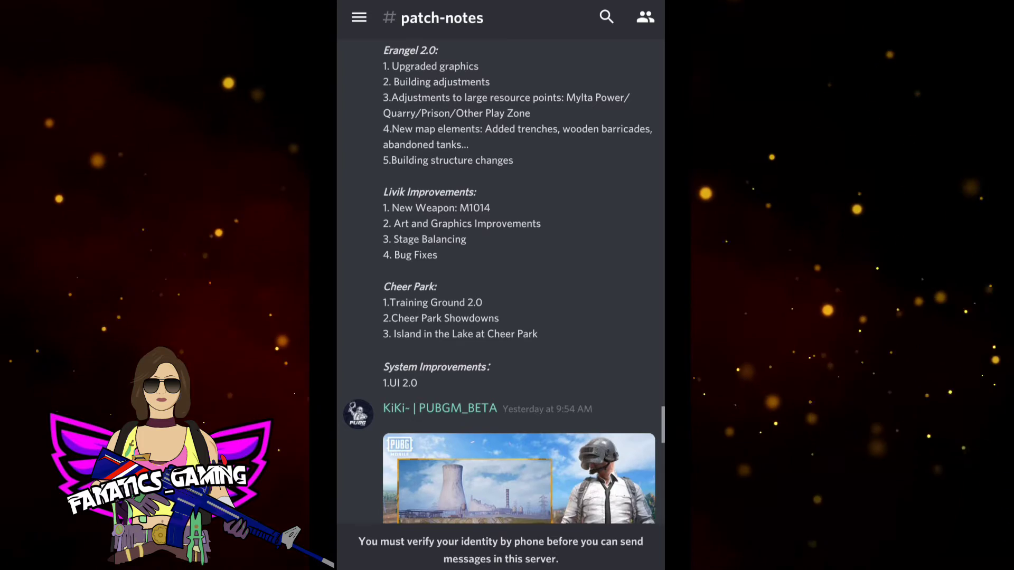
{"action": "scroll", "coordinate": [519, 285], "scroll_direction": "down", "scroll_amount": 3}
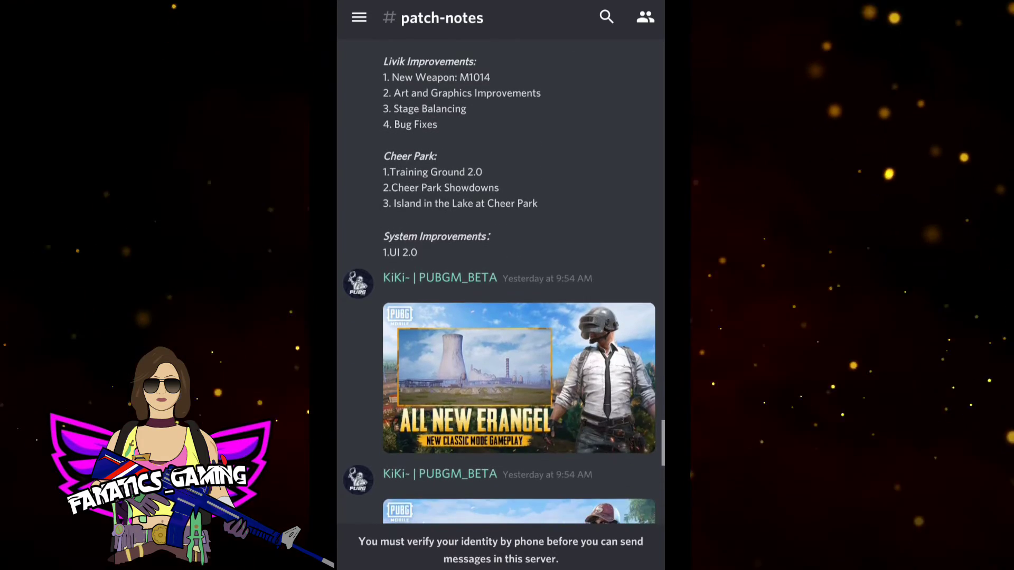
View the All New Erangel and All New Training Ground promo images full size, returning to messages after each.
{"action": "left_click", "coordinate": [519, 378]}
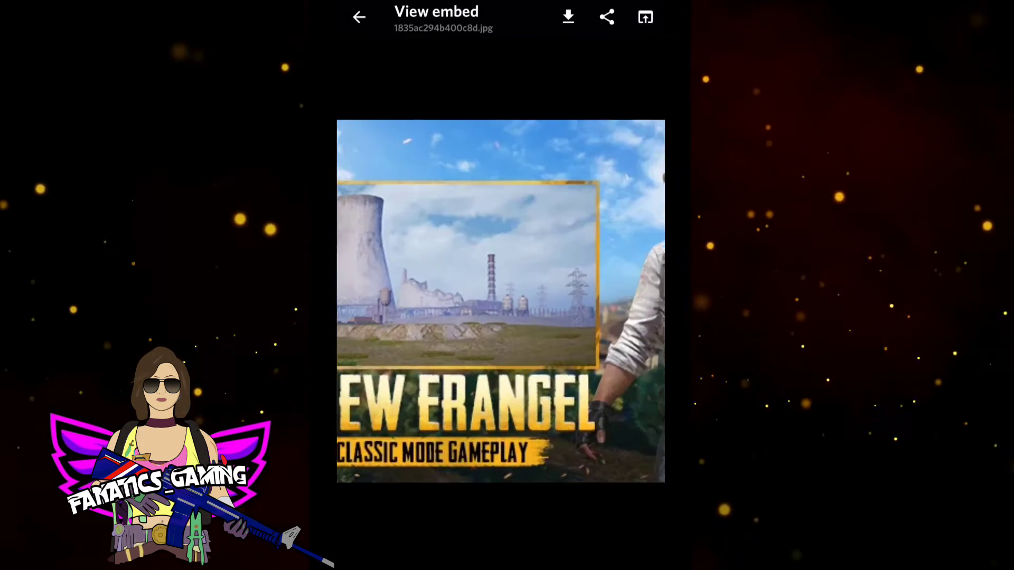
{"action": "key", "text": "Escape"}
{"action": "scroll", "coordinate": [518, 286], "scroll_direction": "down", "scroll_amount": 5}
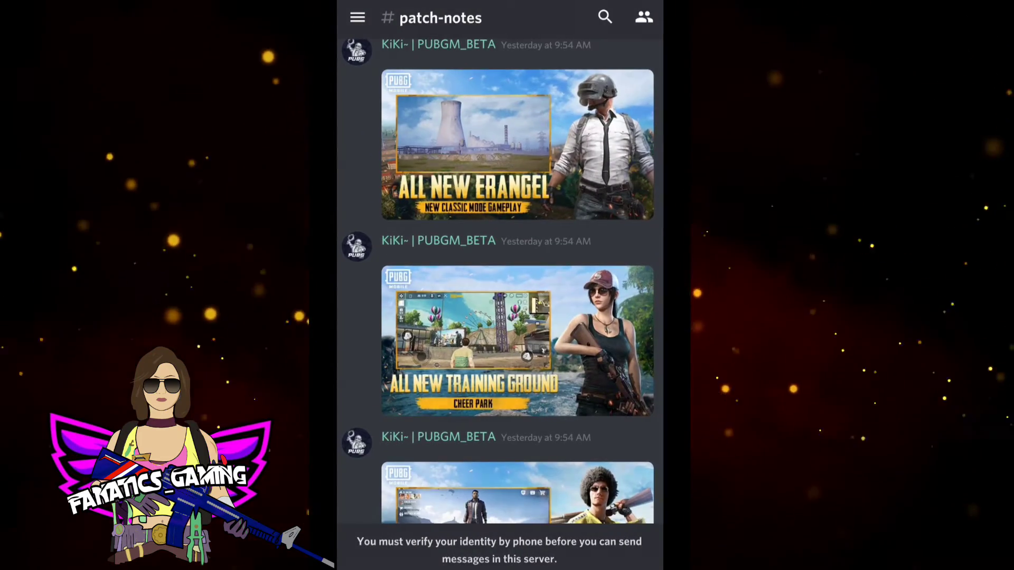
{"action": "left_click", "coordinate": [518, 340]}
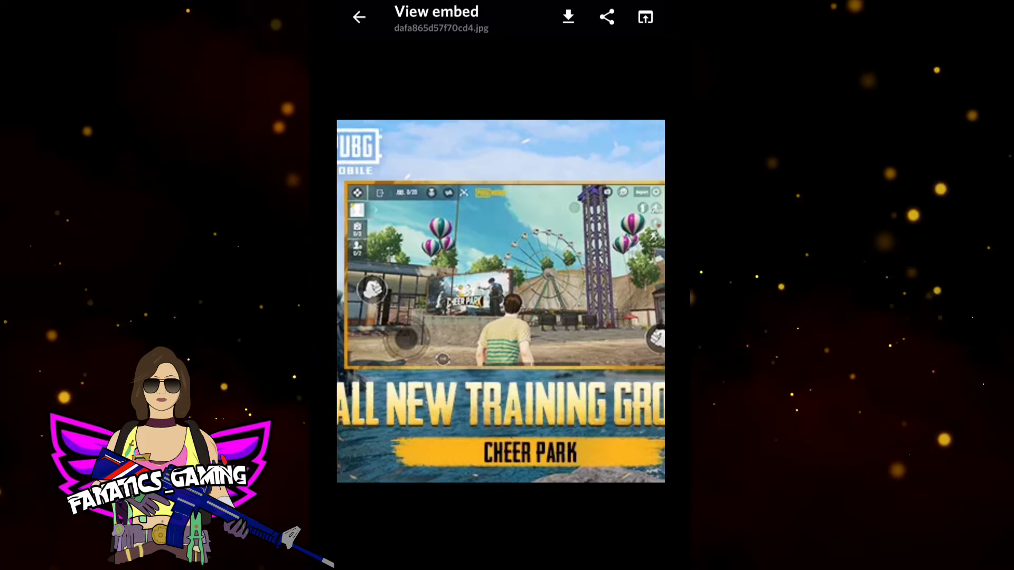
{"action": "key", "text": "Escape"}
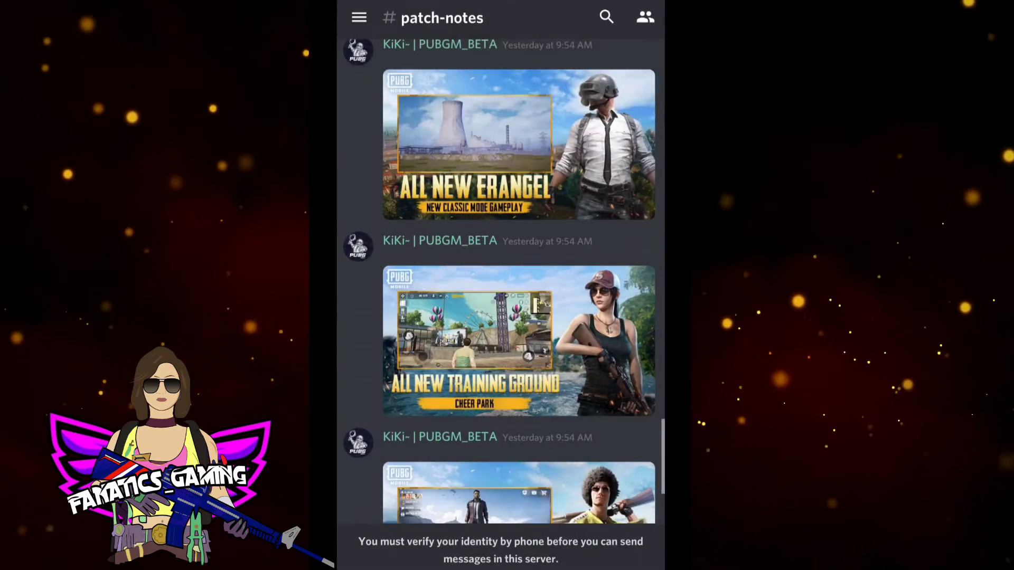
View the All New UX promo image full size, panning across the START area and PUBG MOBILE logo, then zoom back to fit.
{"action": "left_click", "coordinate": [519, 425]}
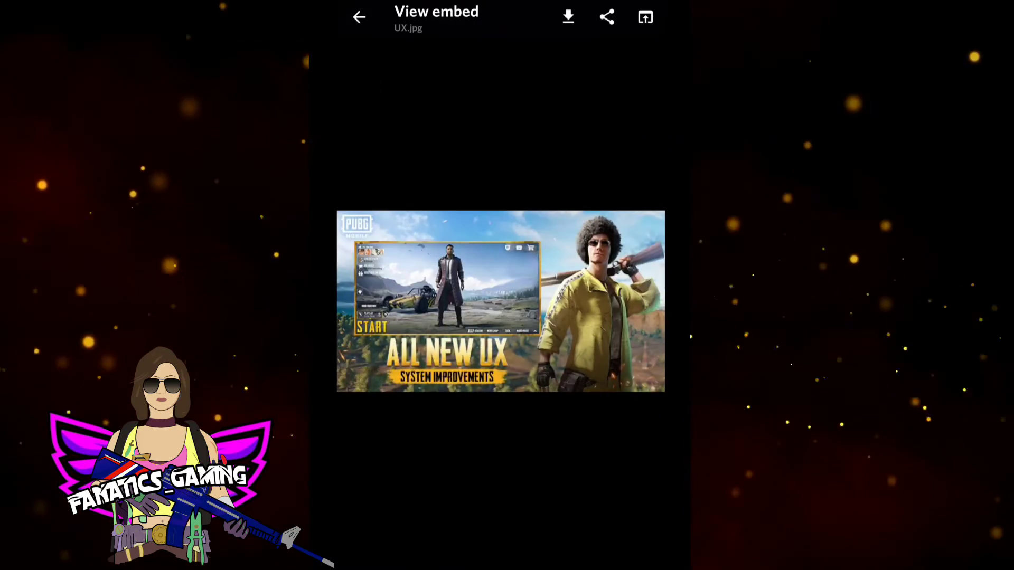
{"action": "left_click_drag", "start_coordinate": [427, 316], "coordinate": [554, 317]}
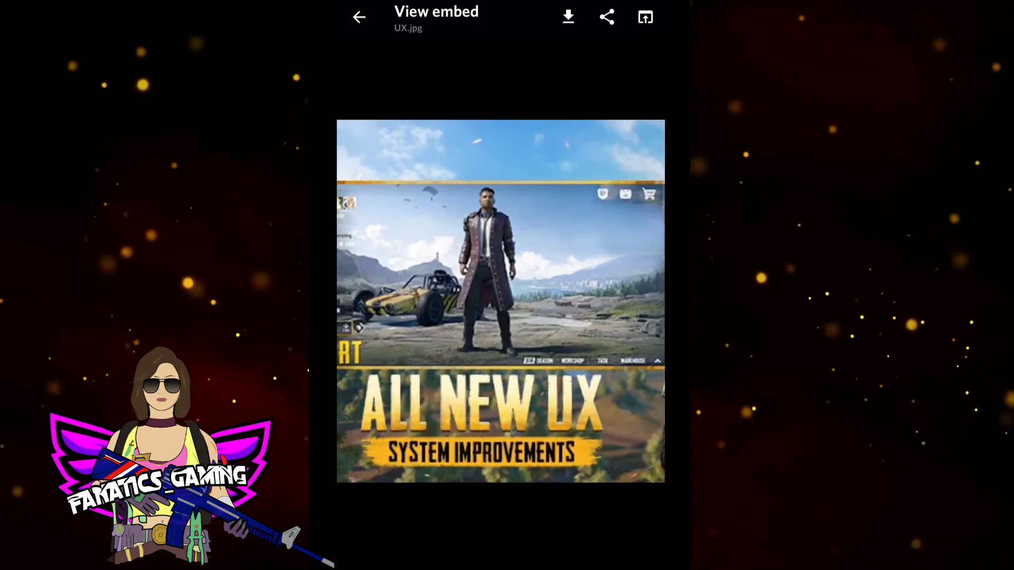
{"action": "left_click_drag", "start_coordinate": [443, 317], "coordinate": [491, 318]}
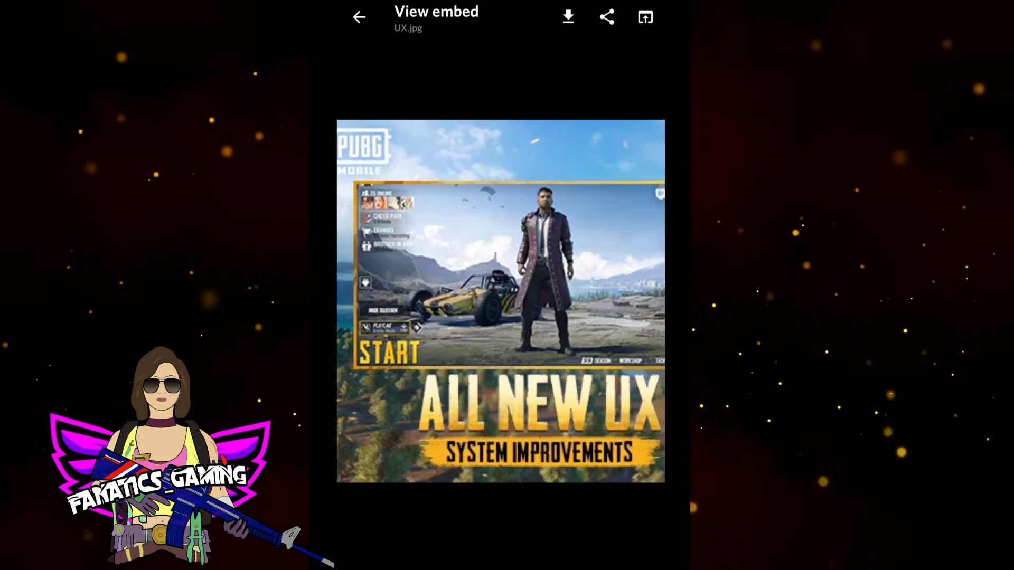
{"action": "mouse_move", "coordinate": [539, 317]}
{"action": "left_mouse_down"}
{"action": "mouse_move", "coordinate": [444, 316]}
{"action": "mouse_move", "coordinate": [498, 317]}
{"action": "left_mouse_up"}
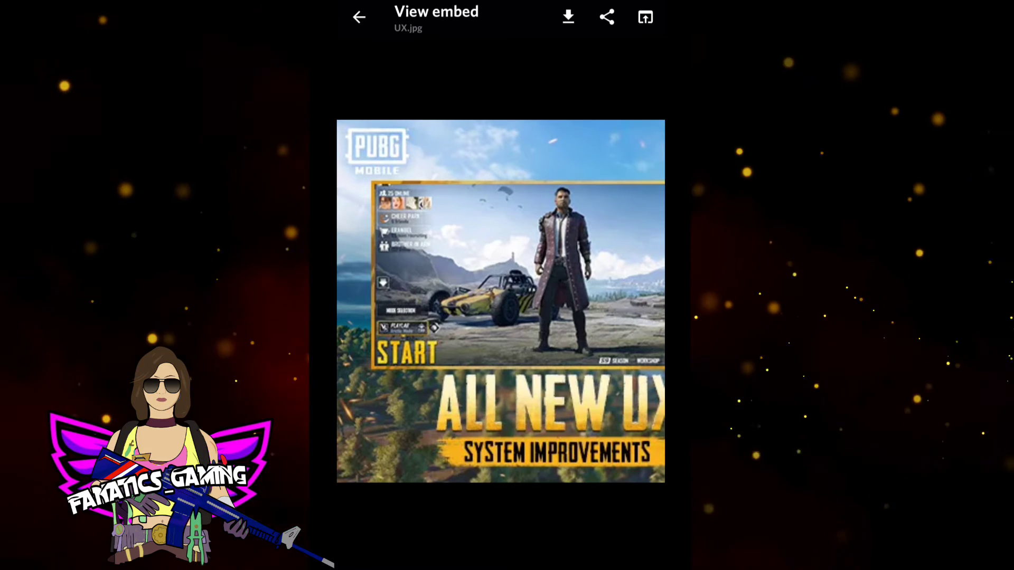
{"action": "double_click", "coordinate": [501, 301]}
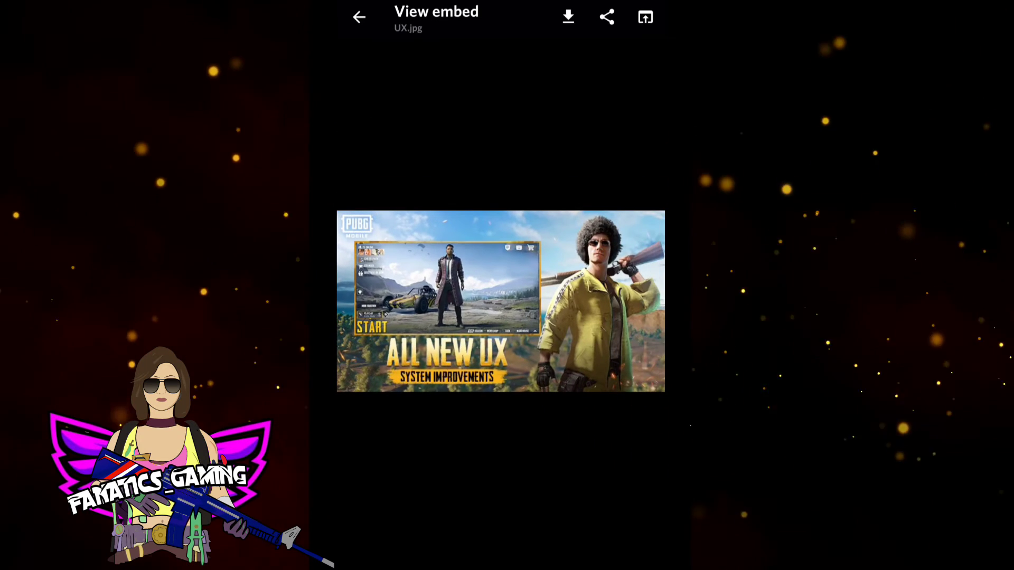
{"action": "left_click", "coordinate": [359, 16]}
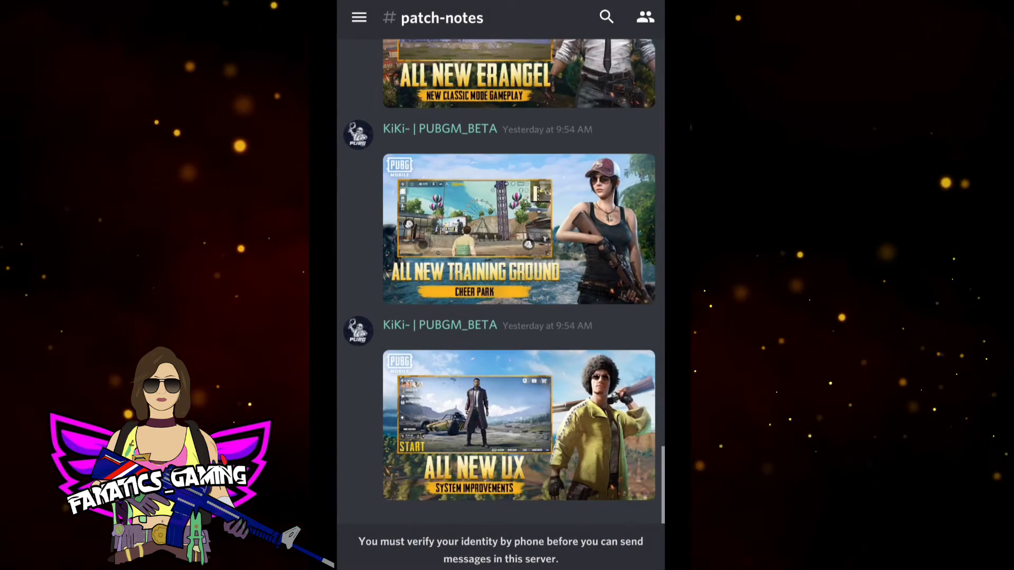
{"action": "scroll", "coordinate": [519, 285], "scroll_direction": "up", "scroll_amount": 5}
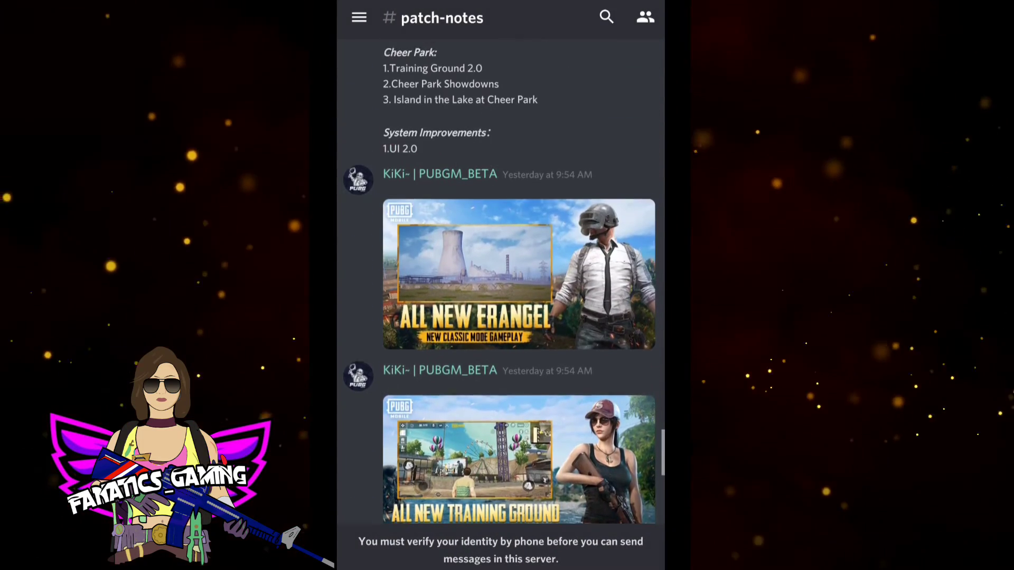
{"action": "scroll", "coordinate": [519, 286], "scroll_direction": "up", "scroll_amount": 6}
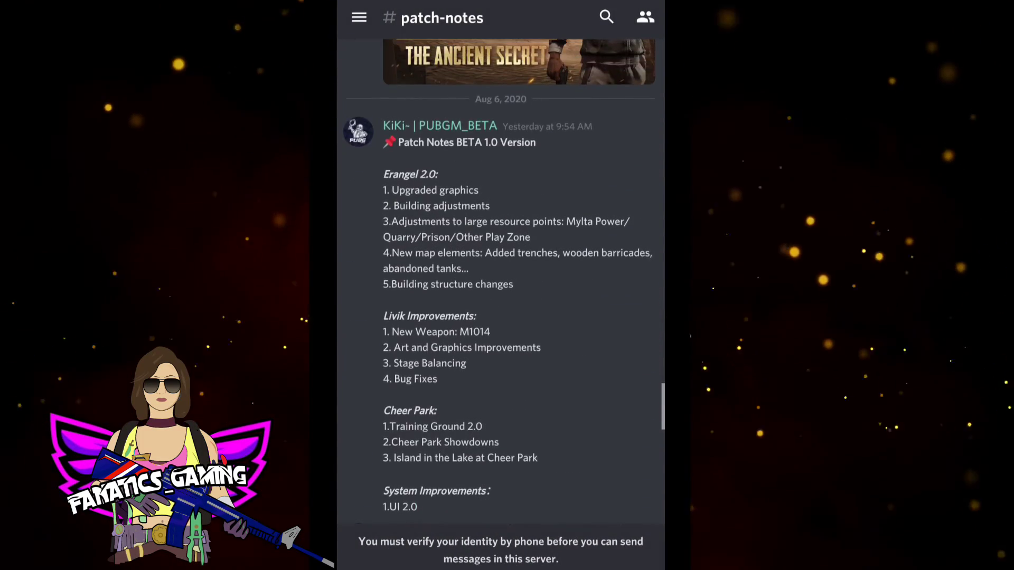
{"action": "scroll", "coordinate": [519, 285], "scroll_direction": "down", "scroll_amount": 3}
{"action": "scroll", "coordinate": [519, 285], "scroll_direction": "down", "scroll_amount": 8}
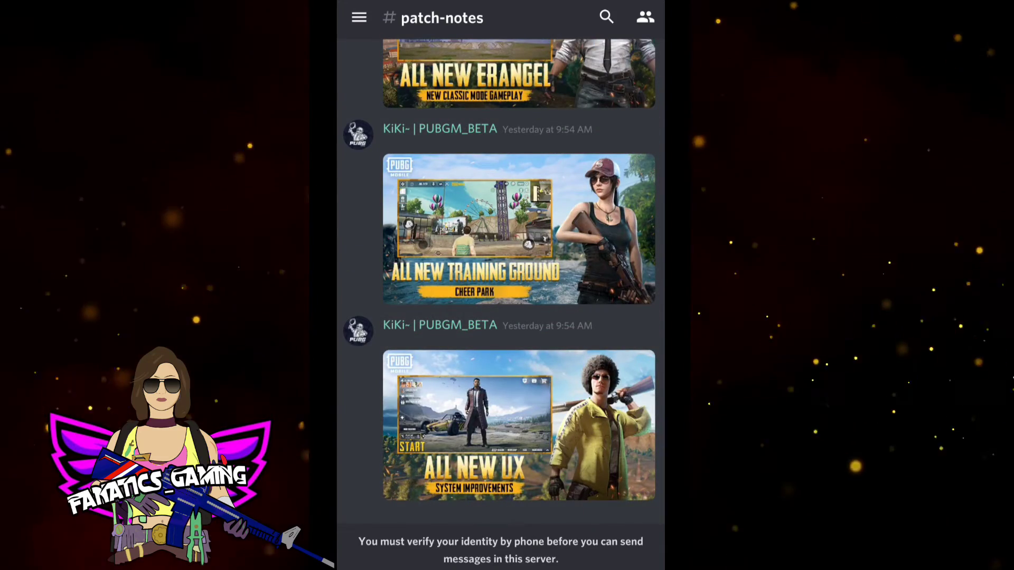
{"action": "scroll", "coordinate": [519, 285], "scroll_direction": "up", "scroll_amount": 6}
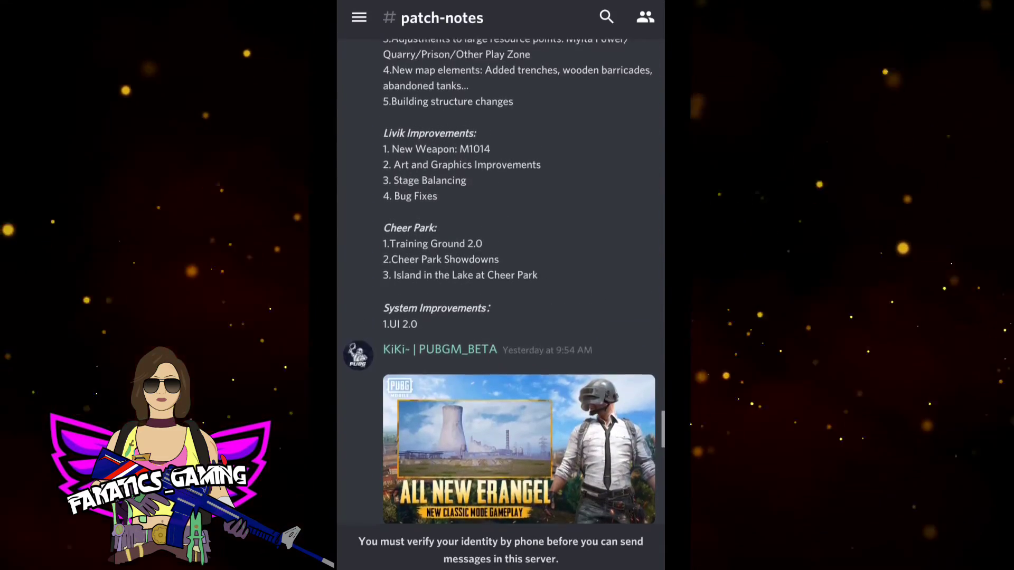